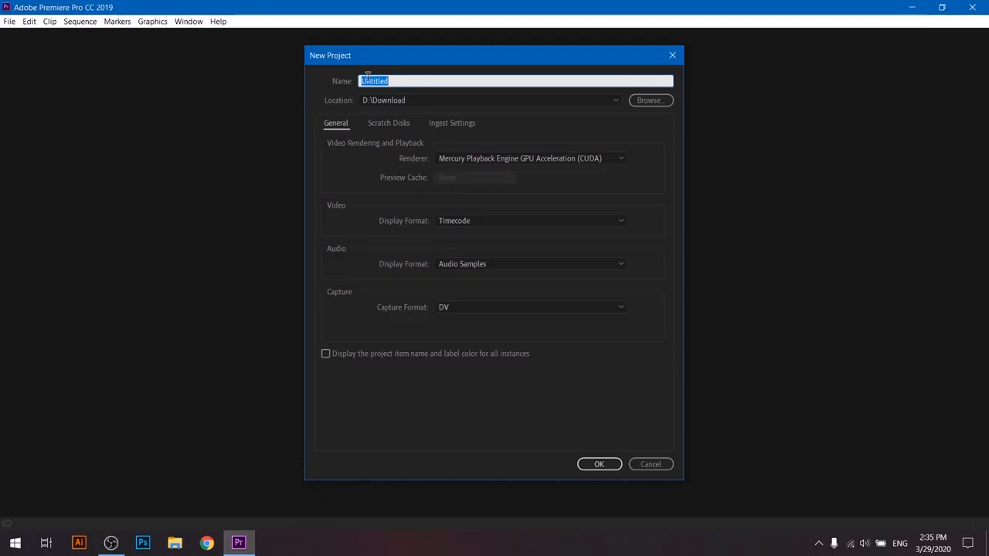
- Create a new project named GS in D:\Download and switch to the Assembly workspace
type("GS")
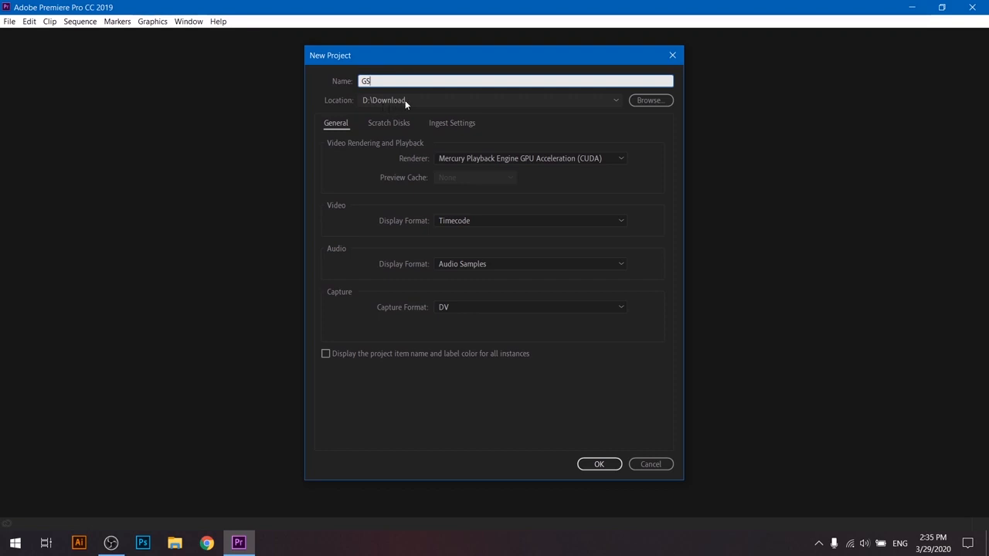
left_click(586, 463)
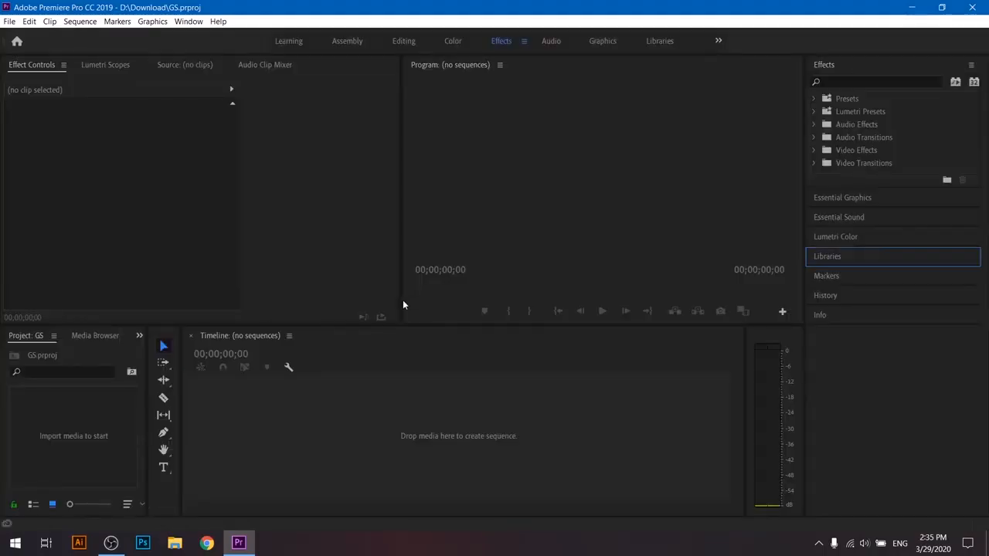
left_click(342, 42)
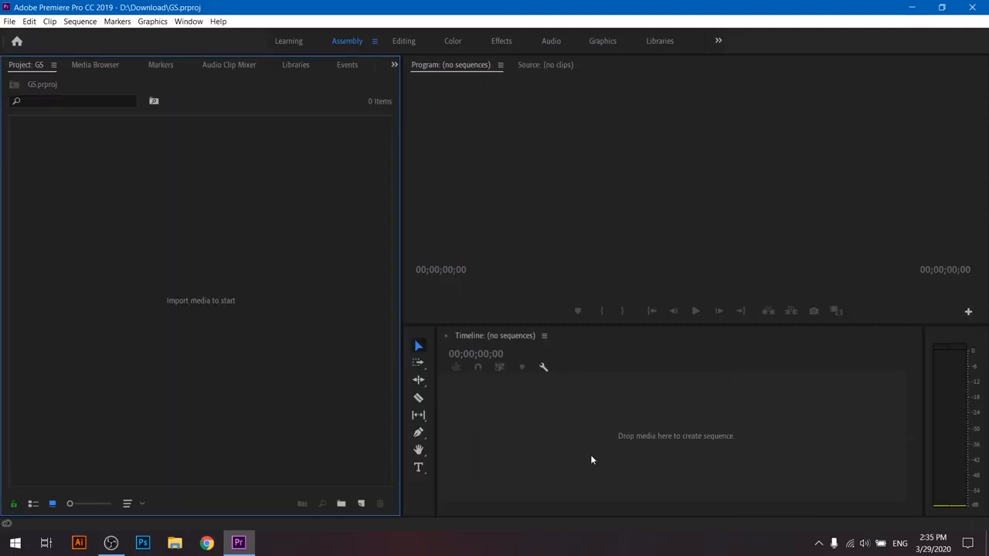
left_click(730, 178)
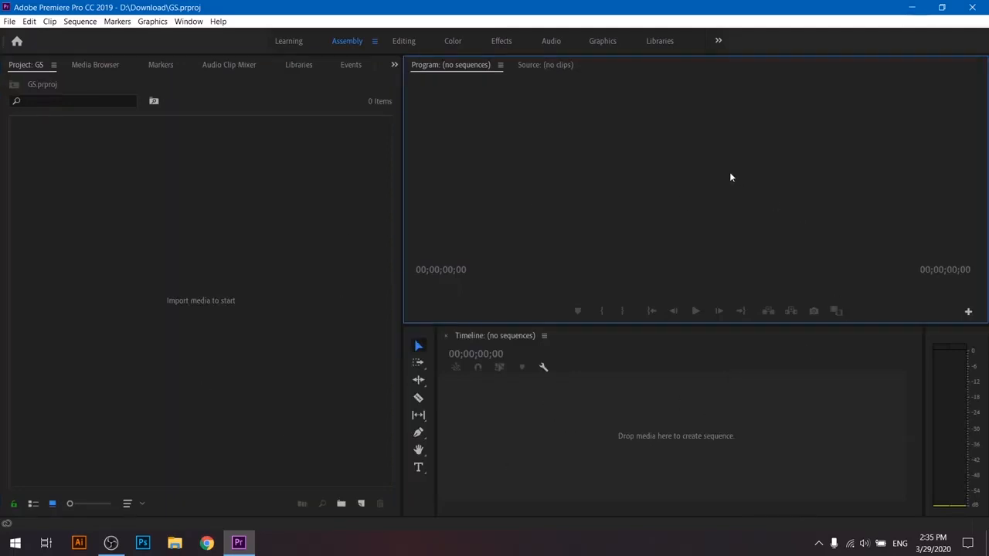
left_click(190, 223)
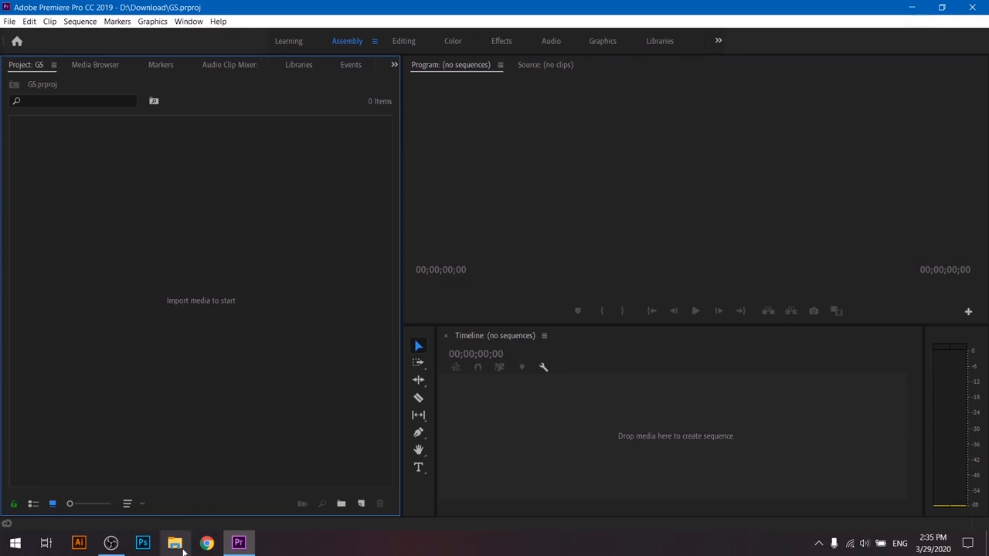
- Import Sky - 2995.mp4 and Flight - 14101.mp4 from the D:\Download folder into the project
left_click(176, 544)
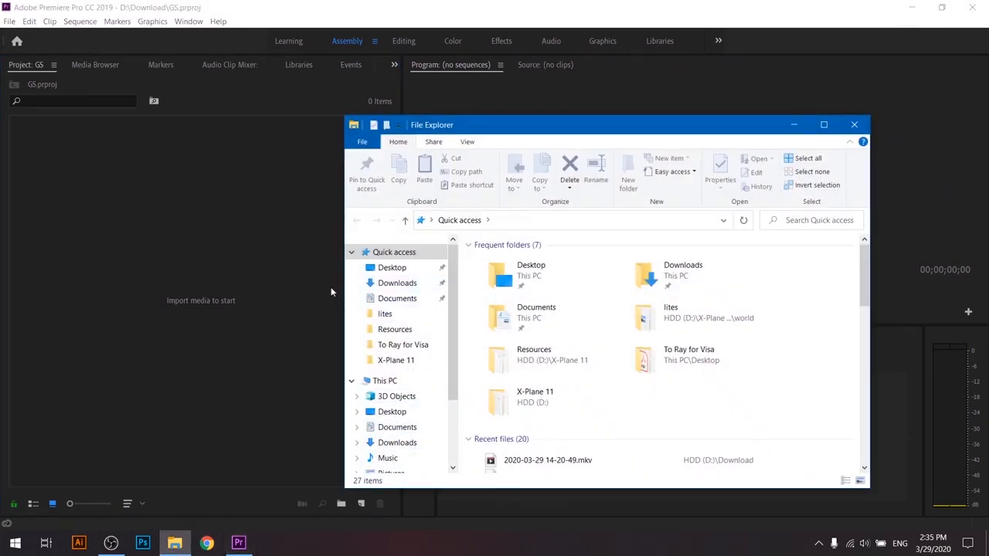
scroll(405, 402, "down", 3)
left_click(391, 432)
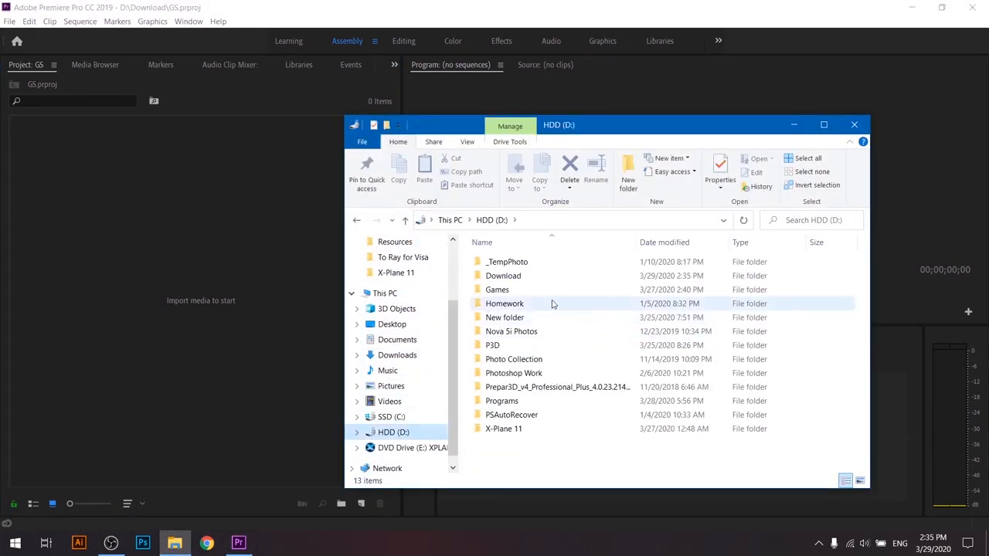
double_click(544, 276)
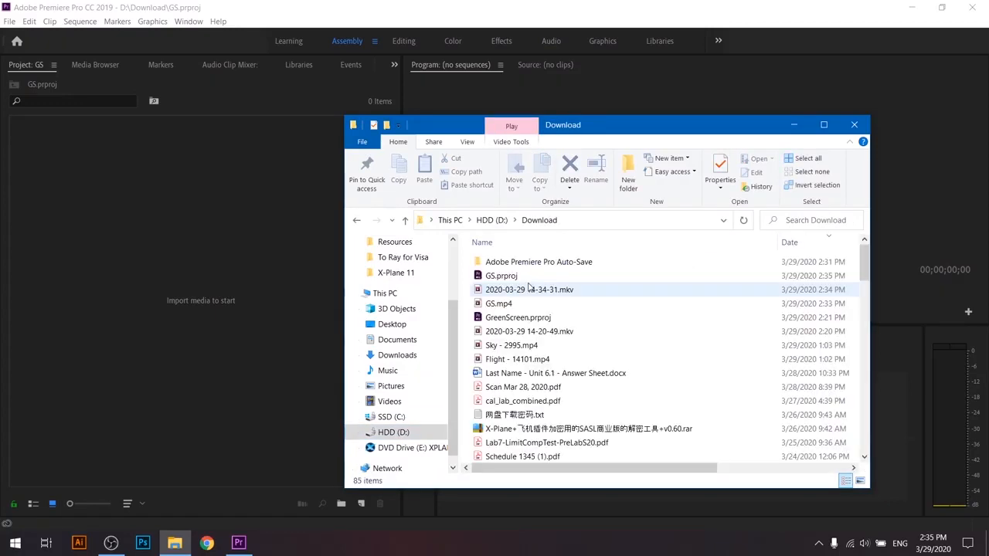
left_click_drag(467, 340, 502, 378)
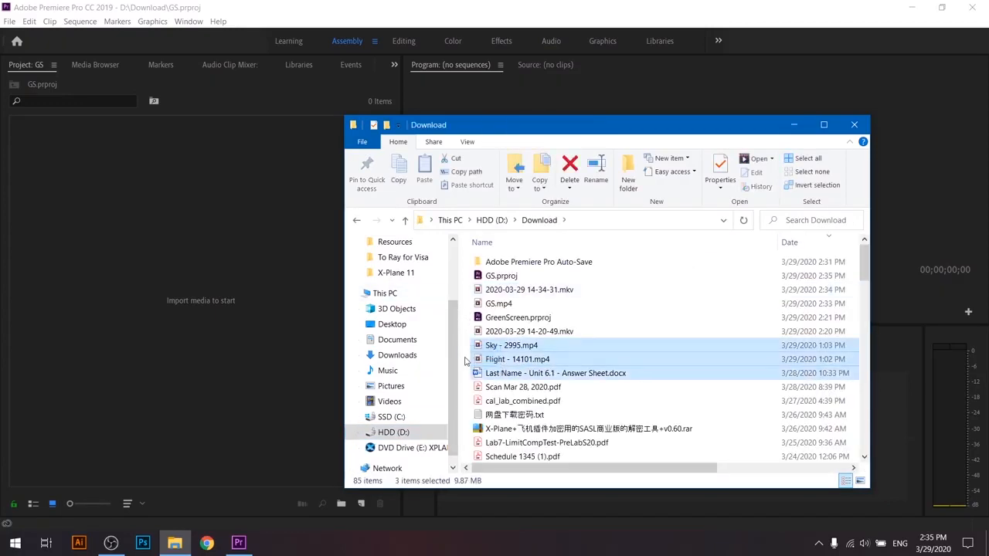
left_click_drag(466, 347, 221, 260)
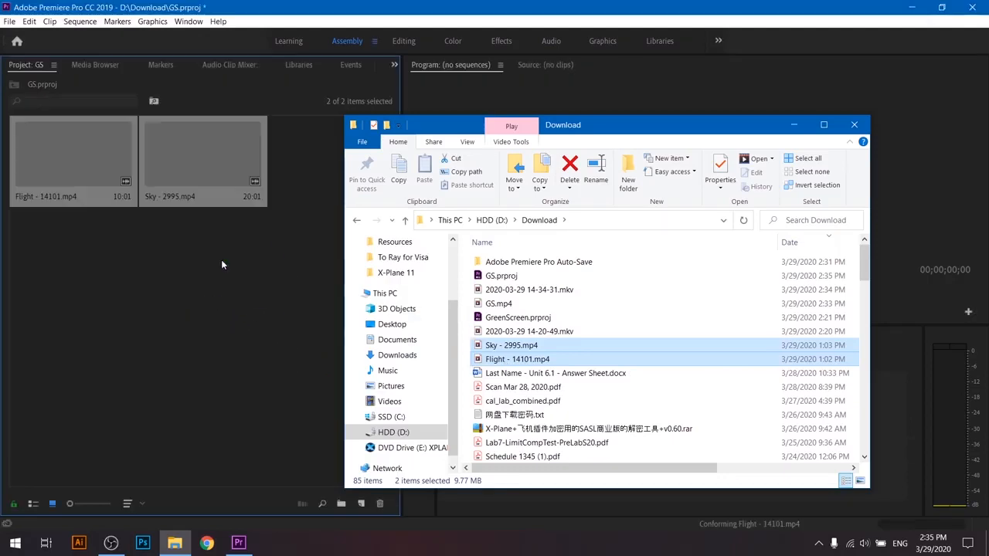
left_click(793, 124)
left_click(227, 225)
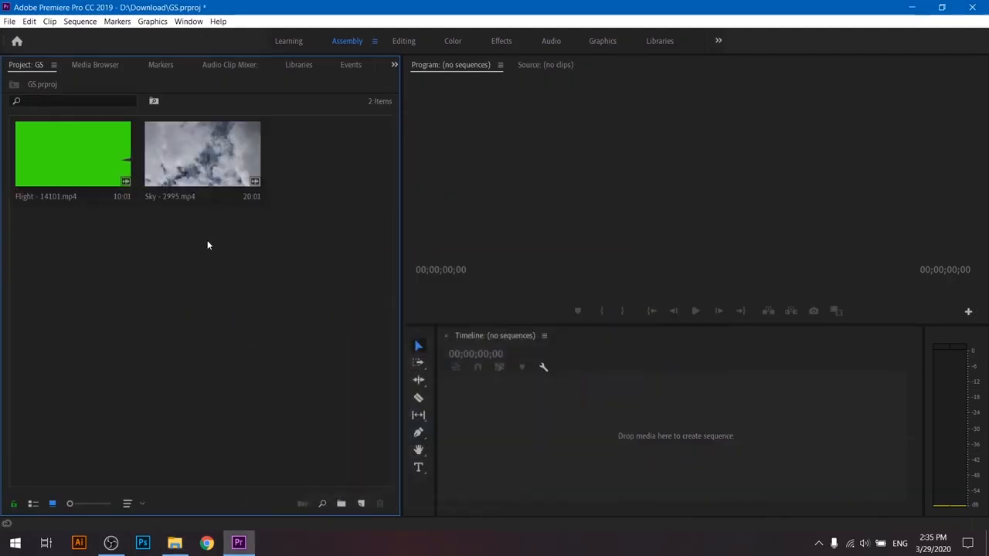
- Create a sequence from Sky - 2995.mp4 and place Flight - 14101.mp4 above it on track V2 at the start
left_click(249, 200)
left_click_drag(249, 200, 498, 403)
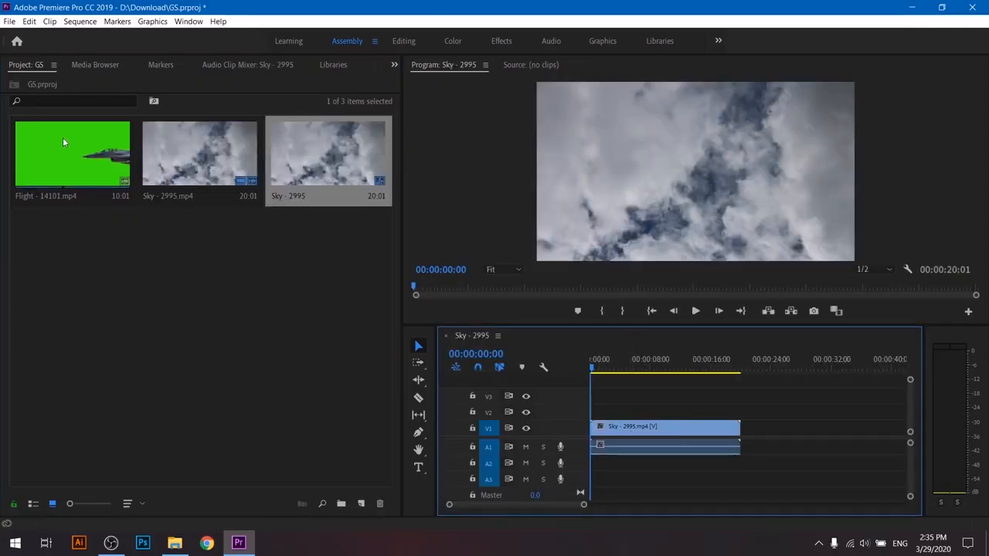
left_click_drag(64, 158, 614, 429)
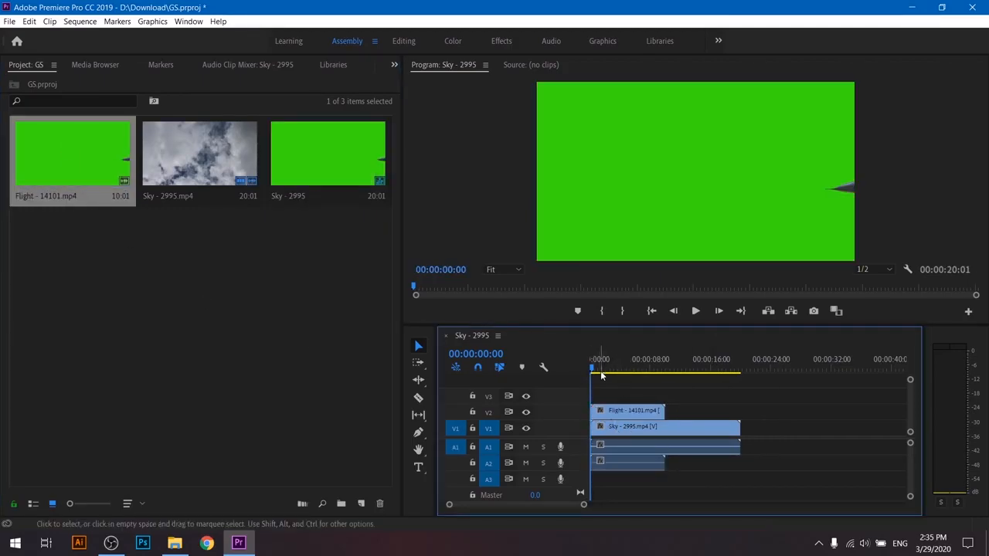
- Move the playhead to 00:00:06:25 and apply the Ultra Key effect to the Flight - 14101.mp4 clip in the Effects workspace
left_click_drag(602, 376, 640, 369)
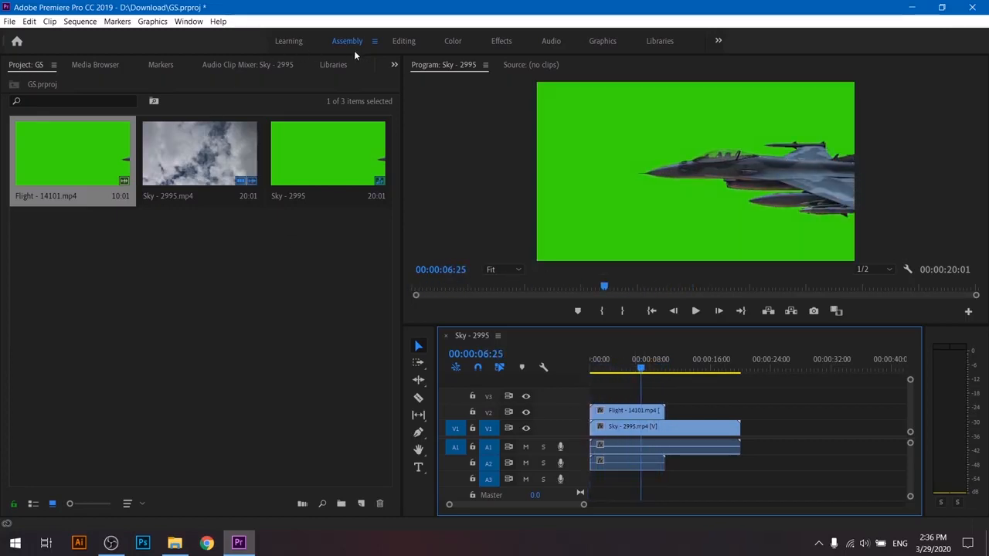
left_click(501, 41)
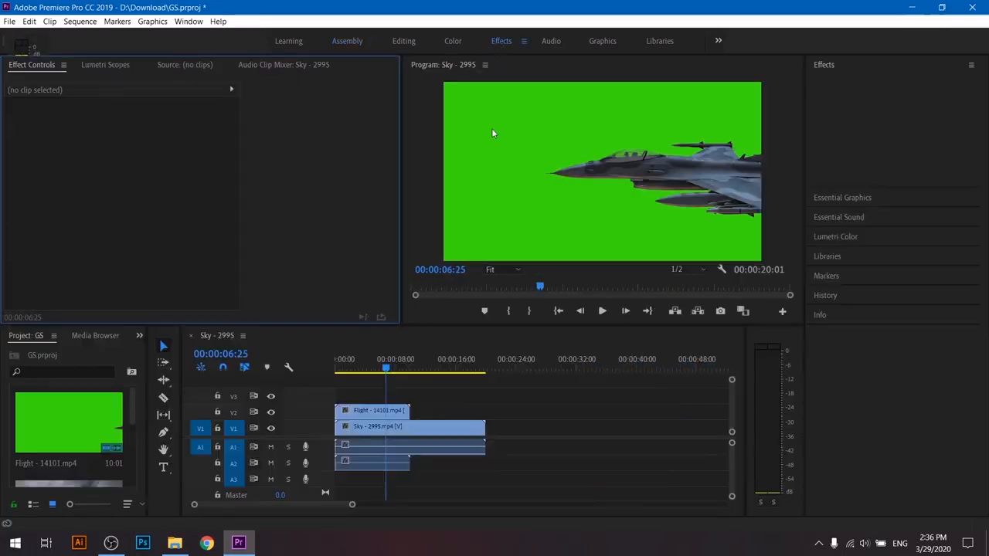
left_click(365, 411)
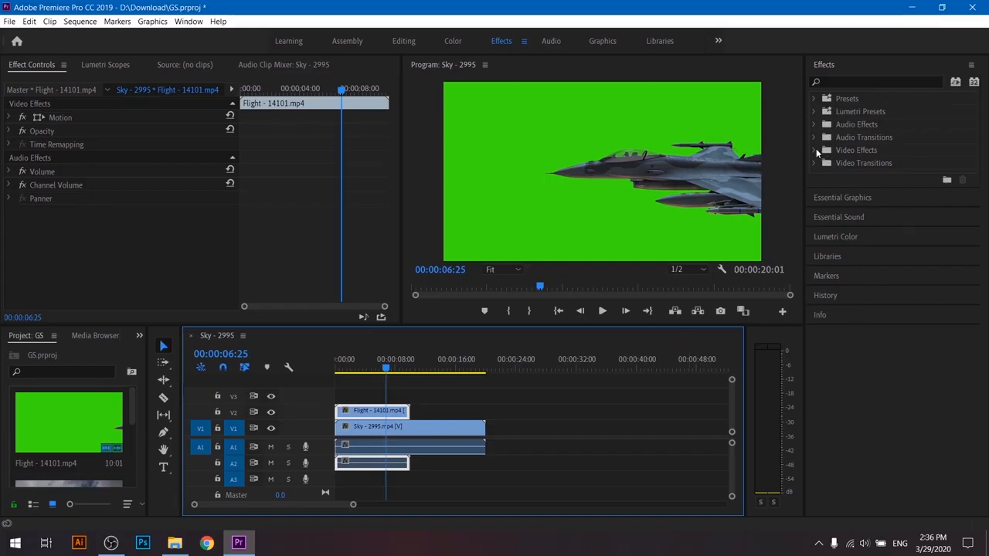
left_click(840, 153)
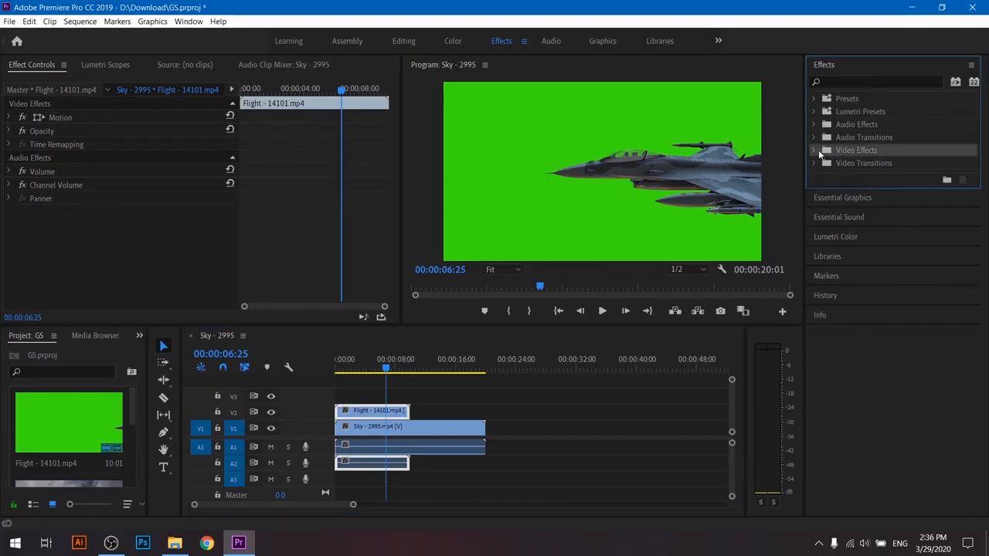
left_click(814, 150)
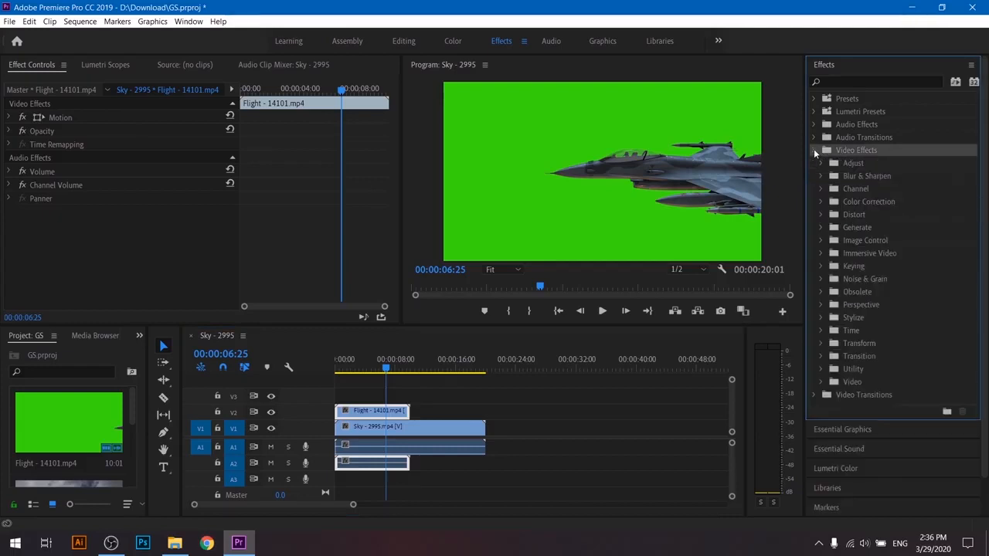
left_click(822, 266)
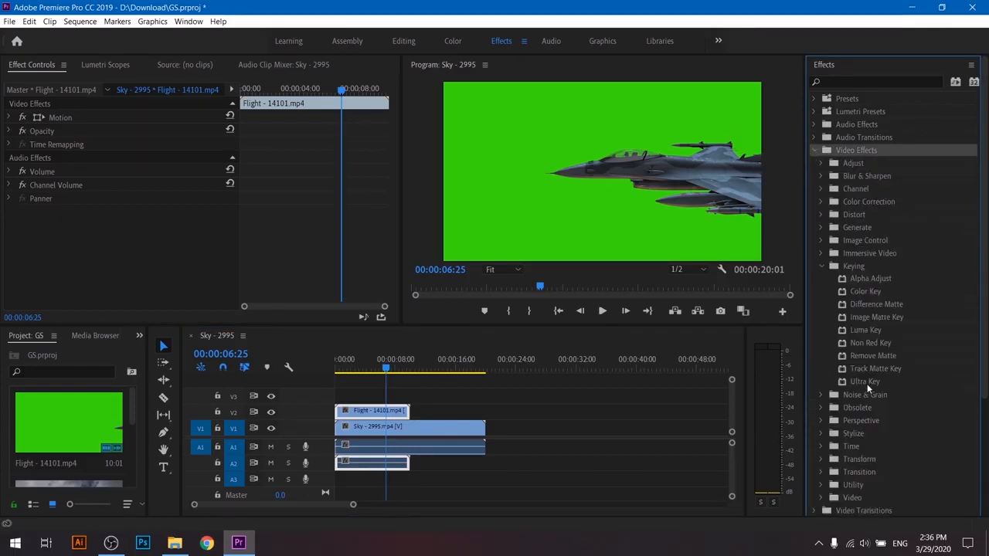
left_click(863, 382)
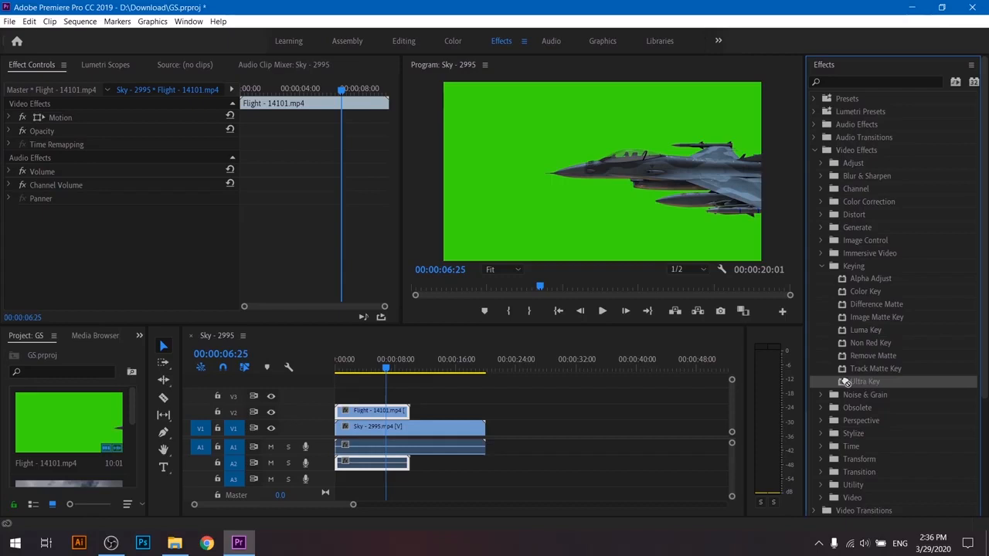
left_click_drag(846, 382, 371, 412)
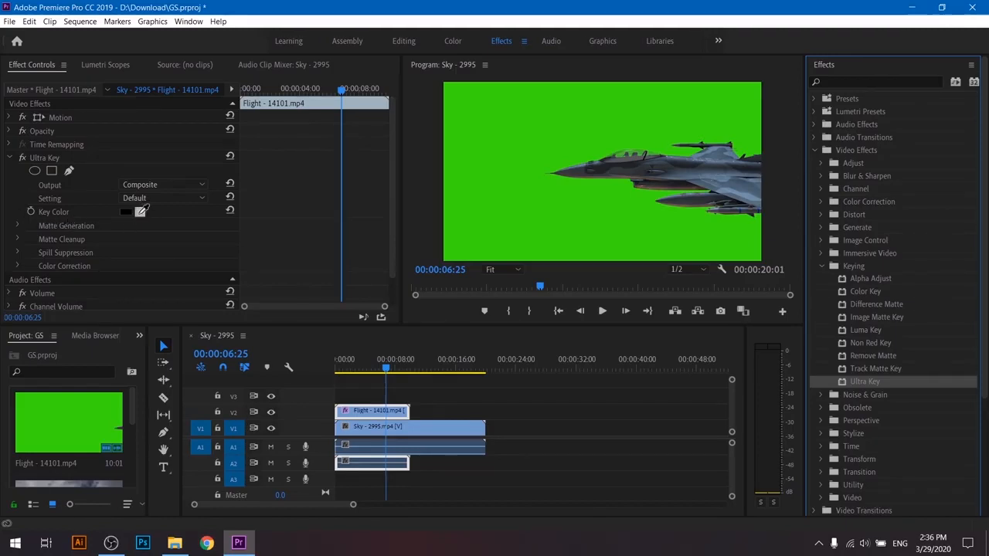
- Sample the clip's green background as the Ultra Key color and check the composite at 00:00:09:20
left_click(141, 211)
left_click(585, 218)
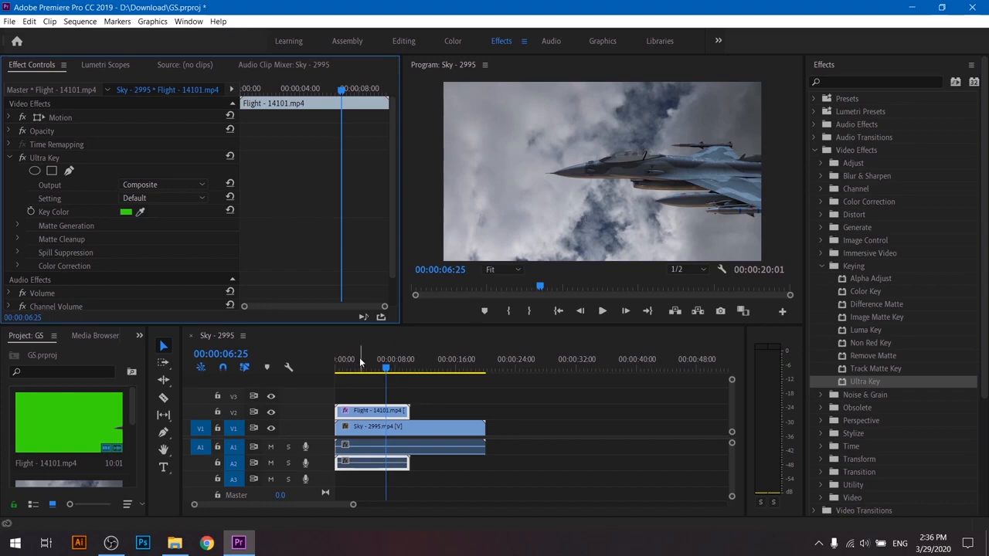
left_click_drag(386, 368, 408, 370)
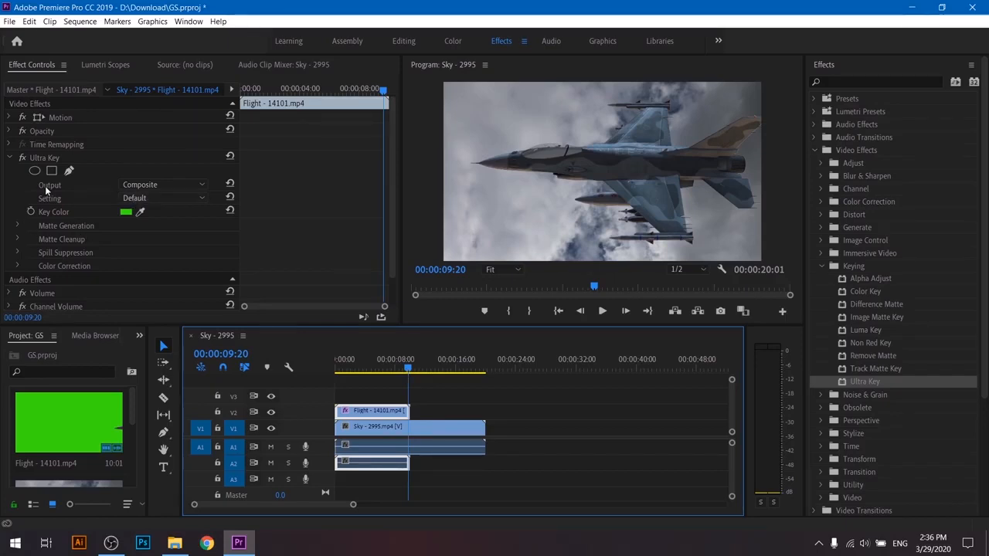
- Set the Ultra Key output to Alpha Channel and the Matte Generation Transparency to 60
left_click(134, 183)
left_click(142, 197)
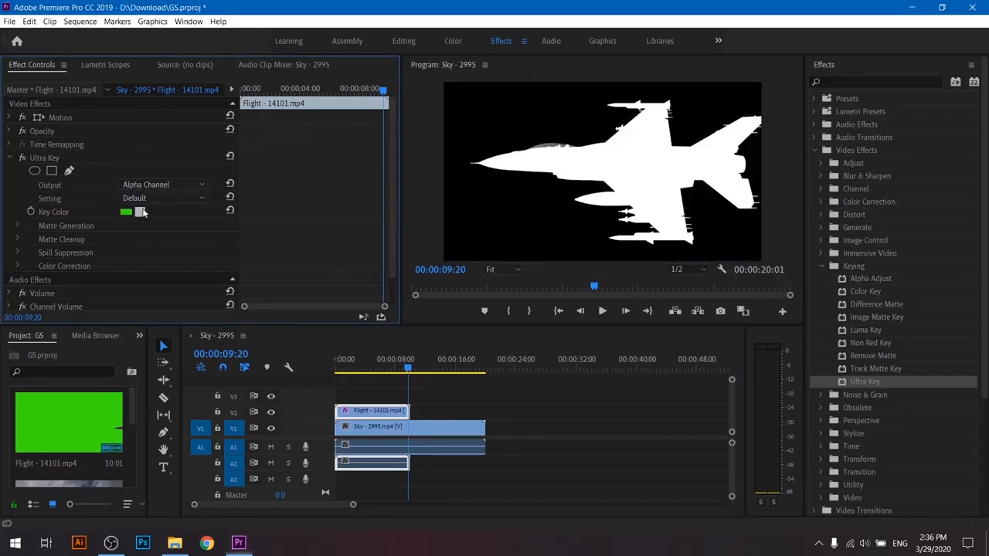
left_click(17, 226)
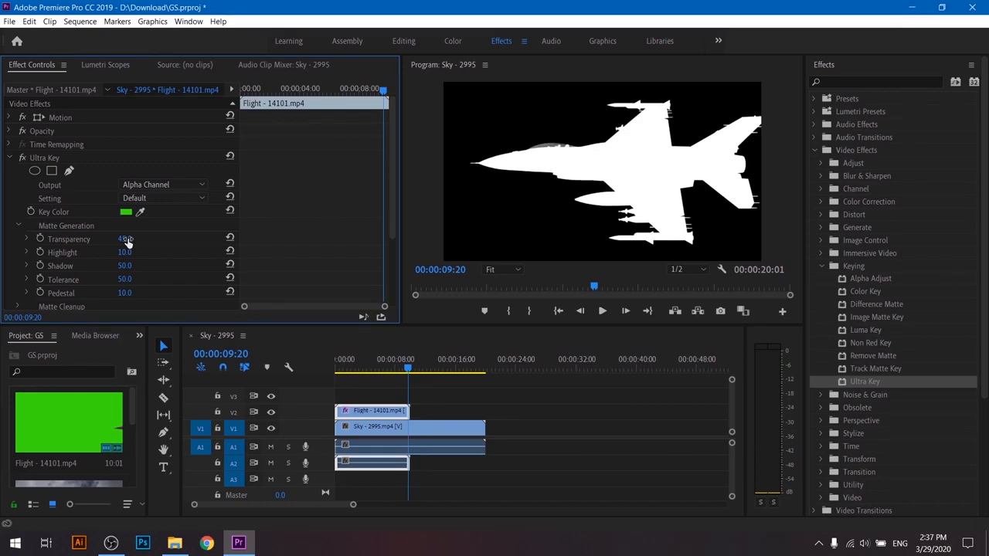
type("100")
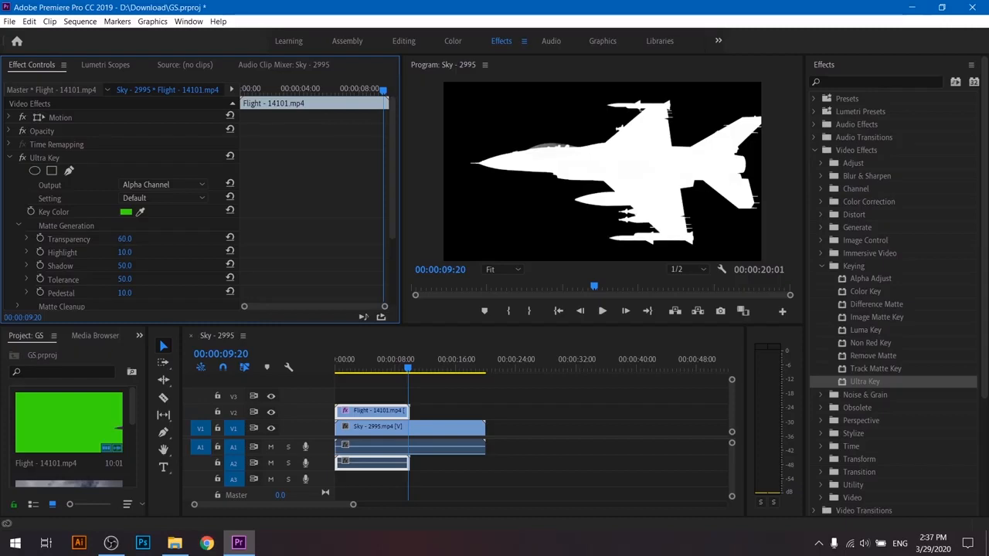
key("Return")
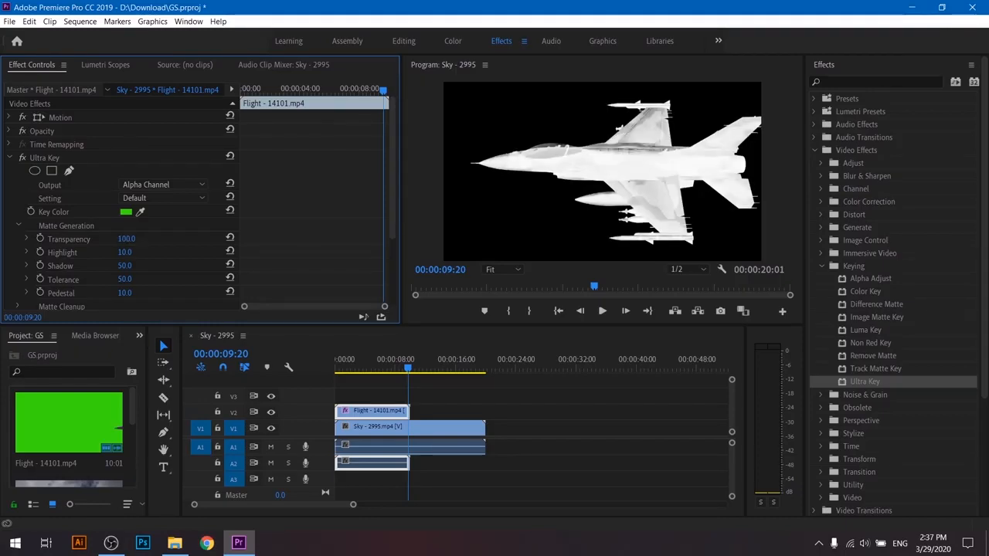
left_click_drag(126, 240, 102, 240)
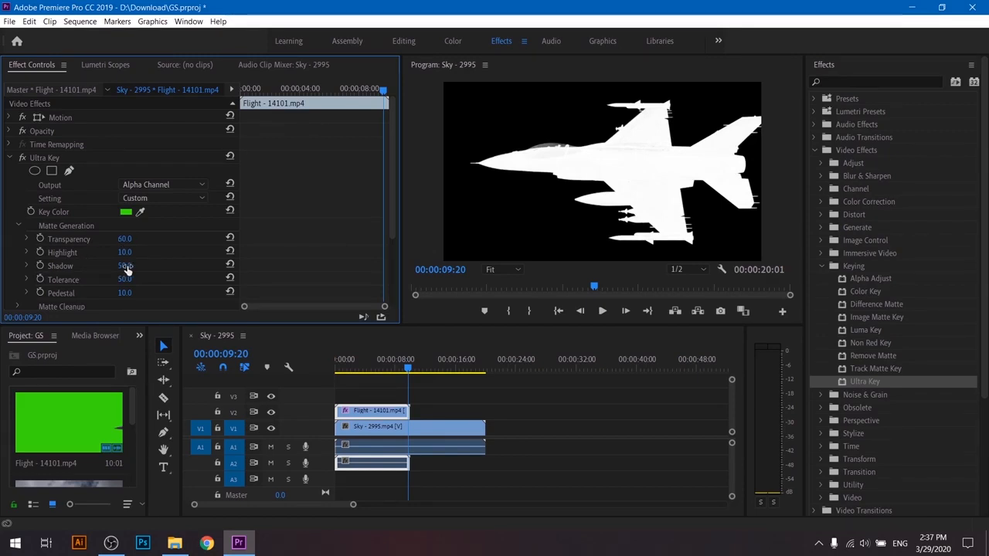
- Set the Matte Generation Shadow to 48 and Pedestal to 22, and collapse that group of settings
left_click_drag(126, 267, 100, 267)
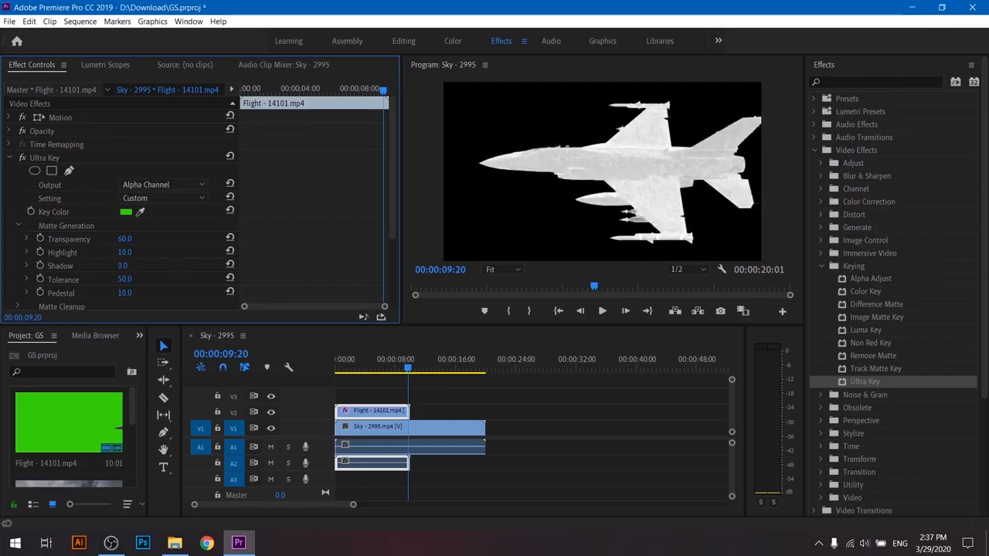
left_click_drag(123, 266, 158, 266)
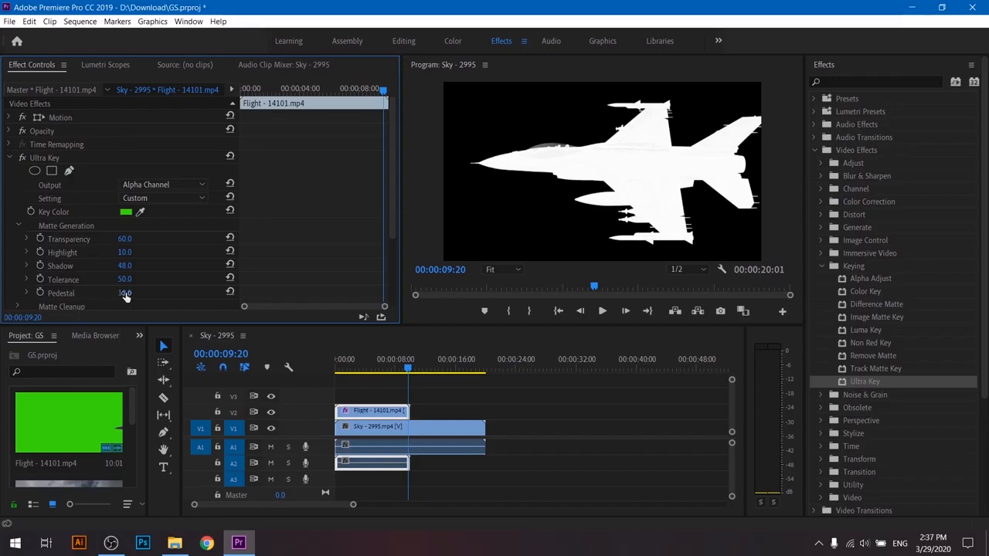
mouse_move(125, 293)
left_mouse_down()
mouse_move(193, 293)
mouse_move(121, 293)
left_mouse_up()
left_click_drag(123, 293, 138, 292)
scroll(196, 269, "down", 2)
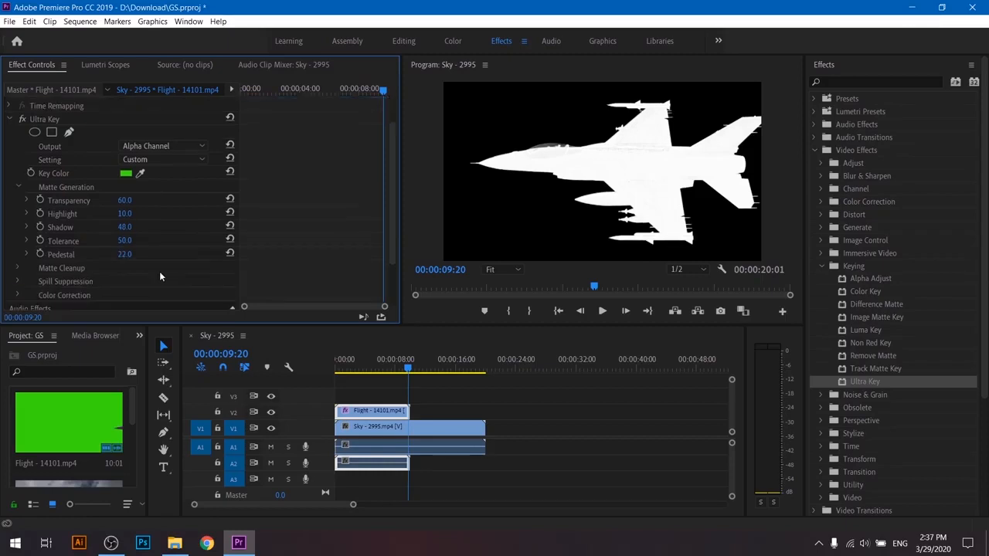
left_click(17, 191)
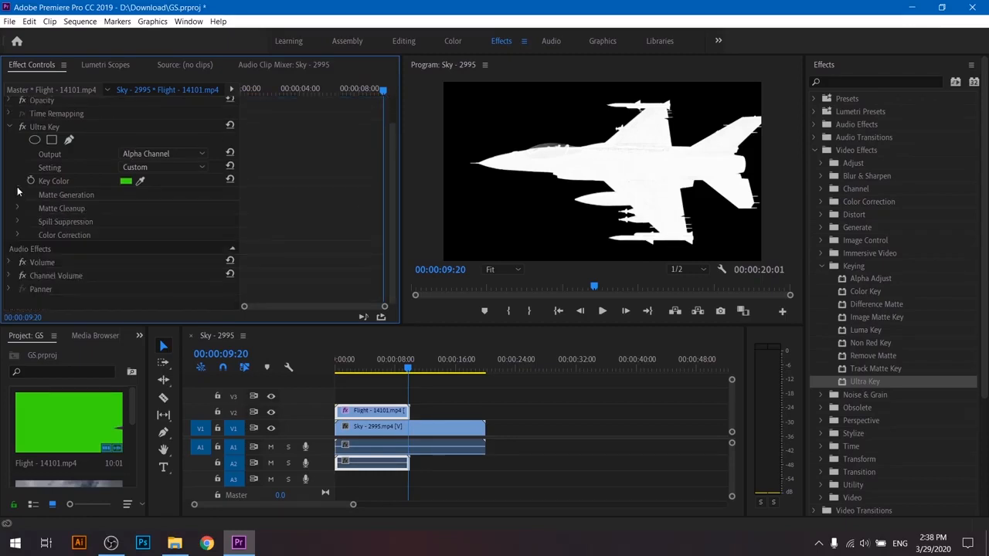
- Set the Ultra Key output to Composite and the Matte Cleanup Choke to 13
left_click(158, 153)
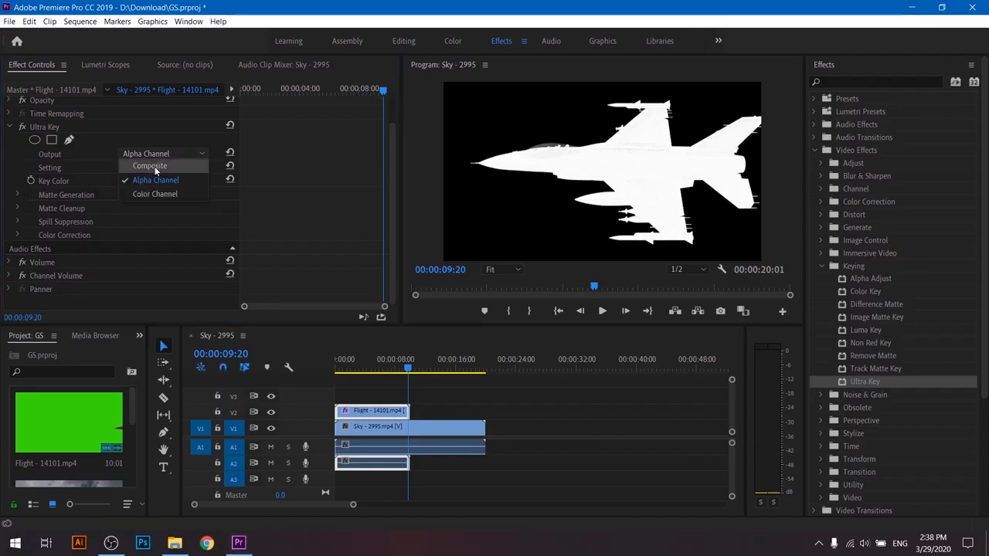
left_click(154, 166)
left_click(19, 208)
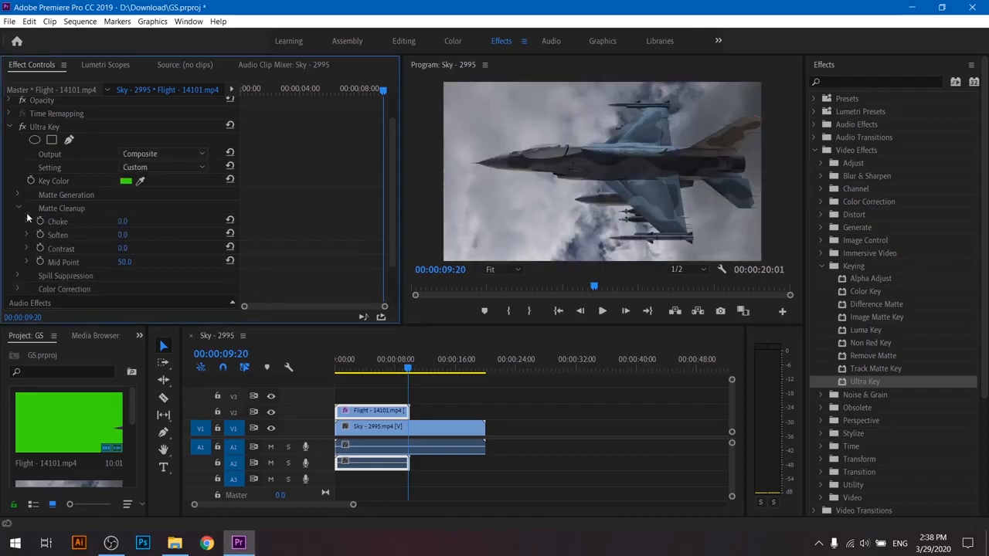
left_click_drag(119, 224, 137, 221)
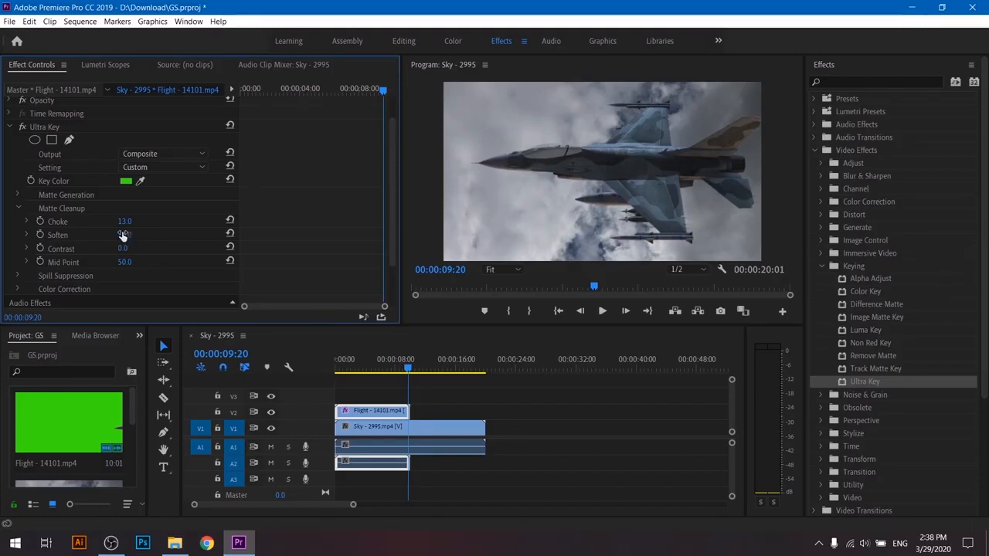
- Try other Spill Suppression Desaturate amounts, return it to 25, and collapse that group of settings
left_click(19, 276)
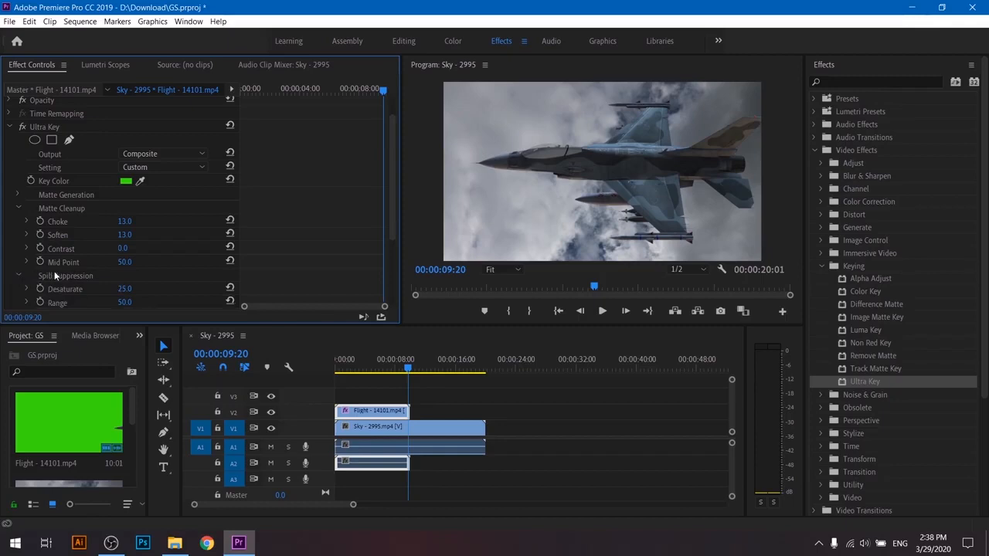
scroll(82, 272, "down", 3)
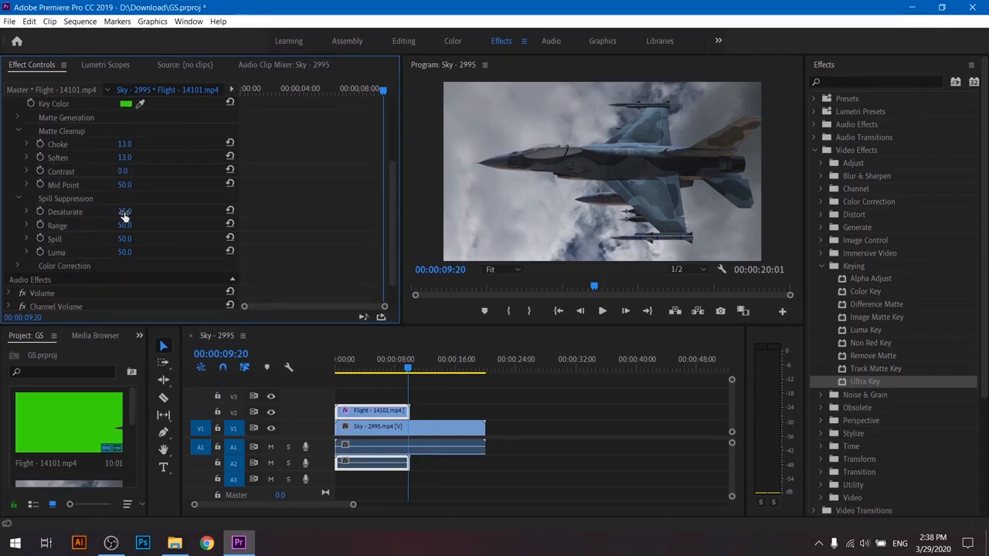
left_click_drag(124, 216, 135, 216)
left_click_drag(125, 212, 119, 212)
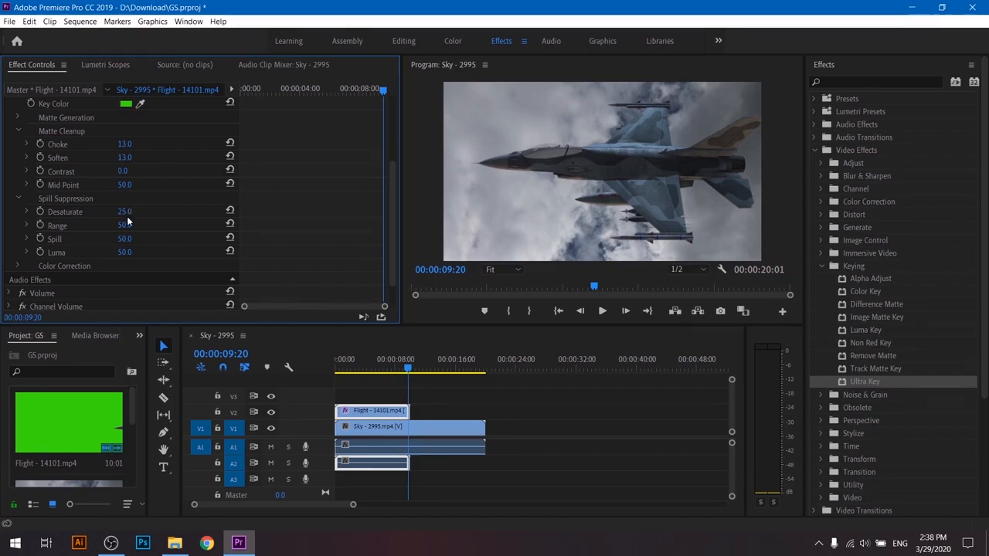
left_click(18, 199)
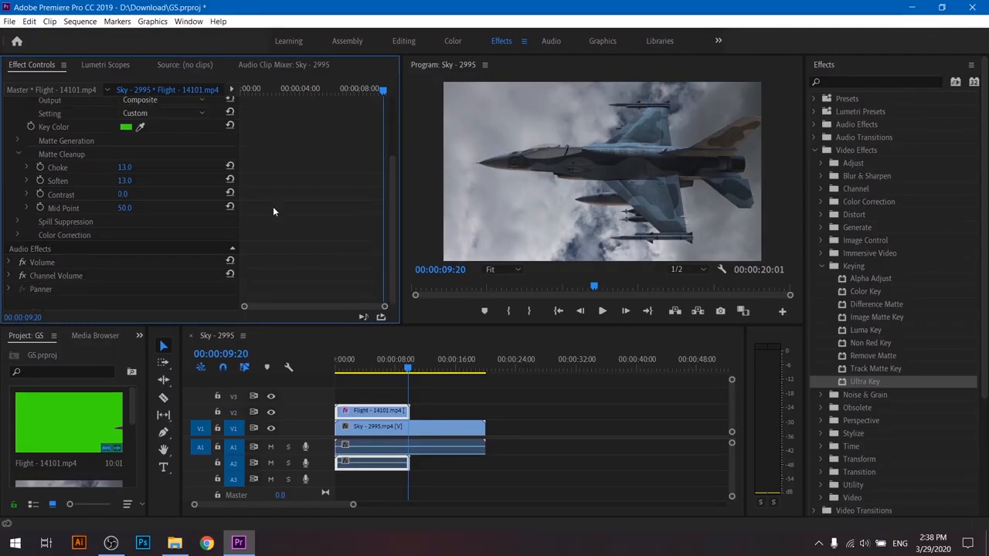
- Save the Premiere Pro project with the finished Ultra Key settings
scroll(274, 211, "up", 3)
left_click(9, 20)
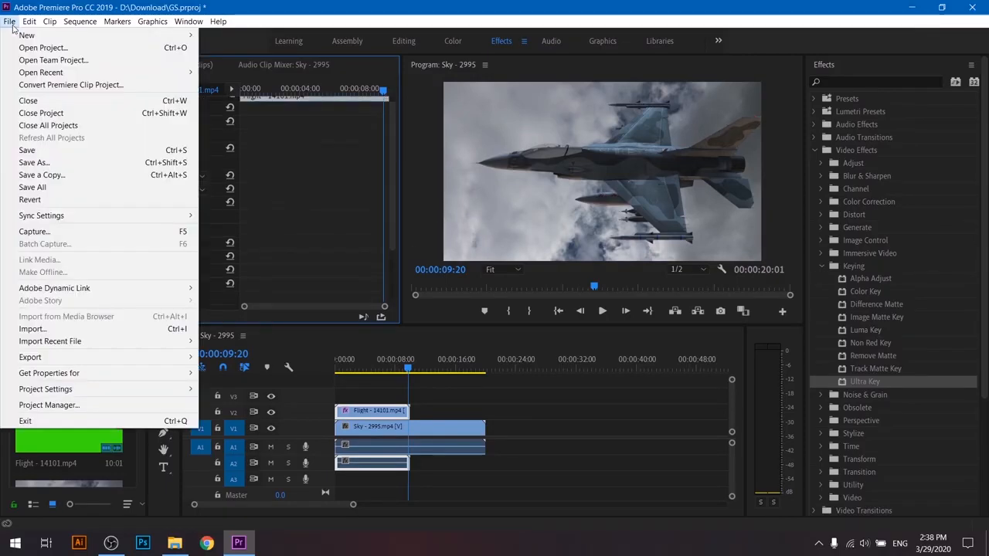
left_click(27, 150)
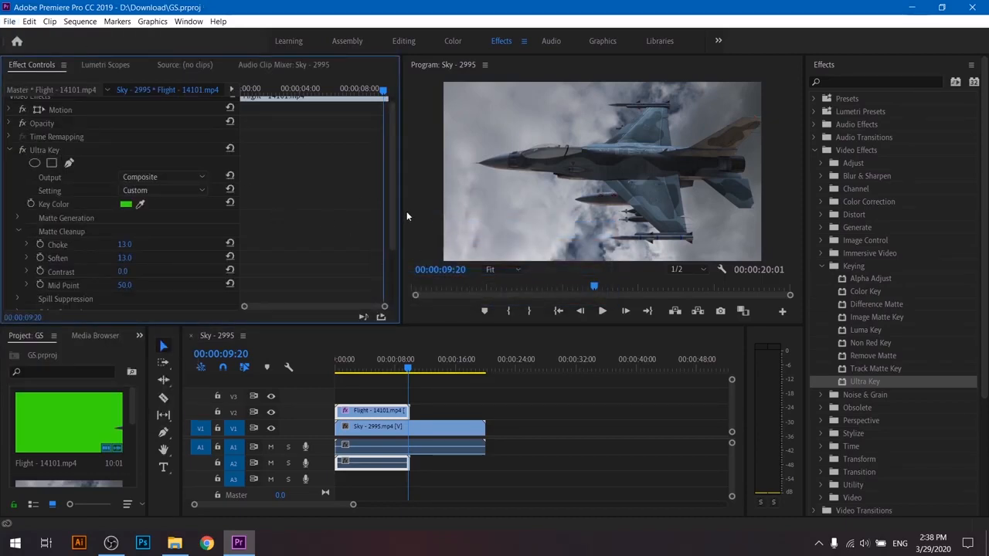
- Launch Adobe Media Encoder CC 2019
key("super")
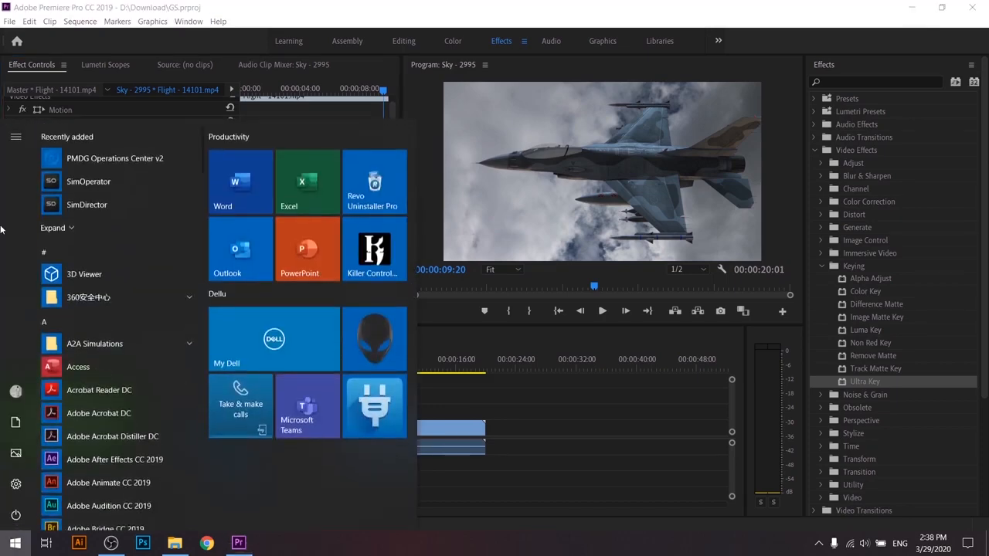
scroll(98, 343, "down", 5)
key("Escape")
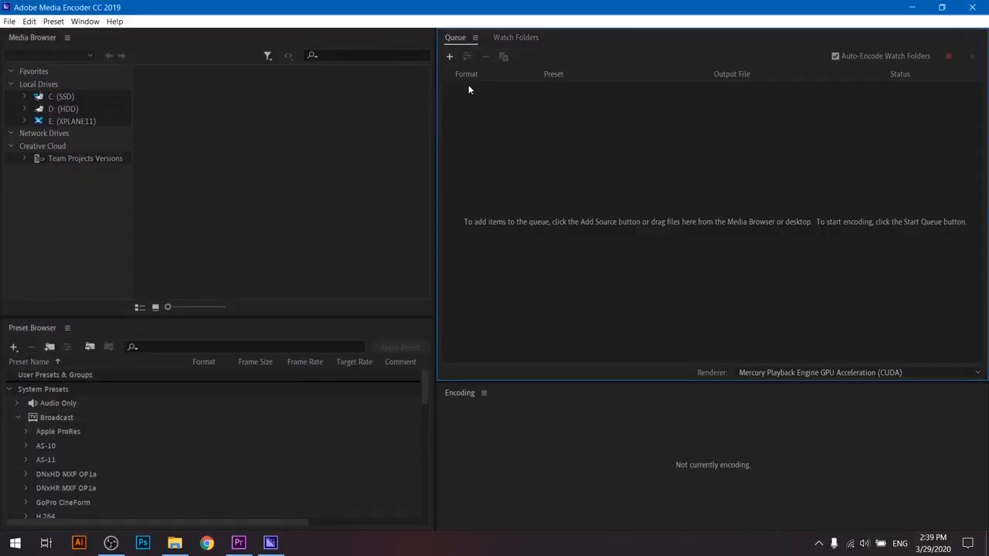
- Add the GS.prproj project from the D: drive's Download folder to the encoding queue
left_click(450, 57)
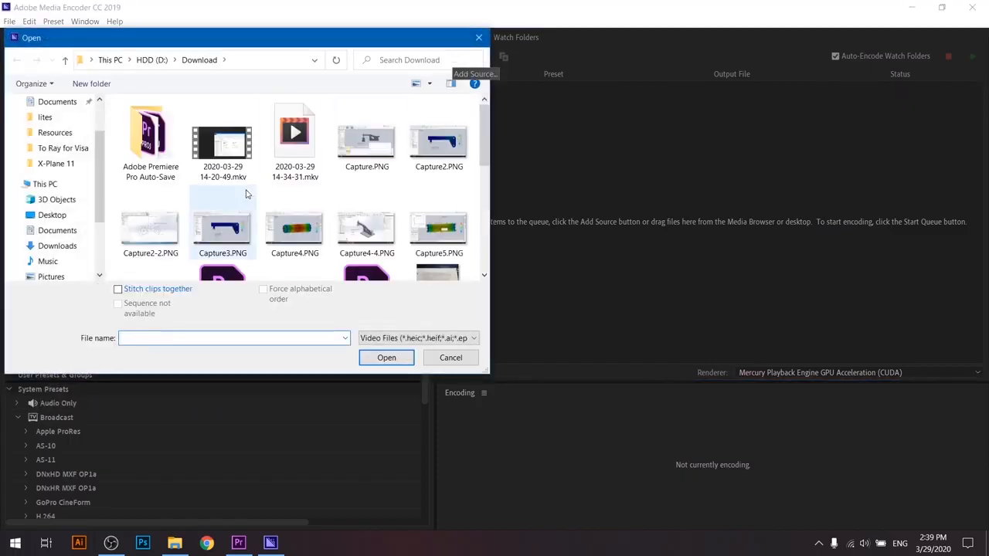
scroll(252, 185, "down", 1)
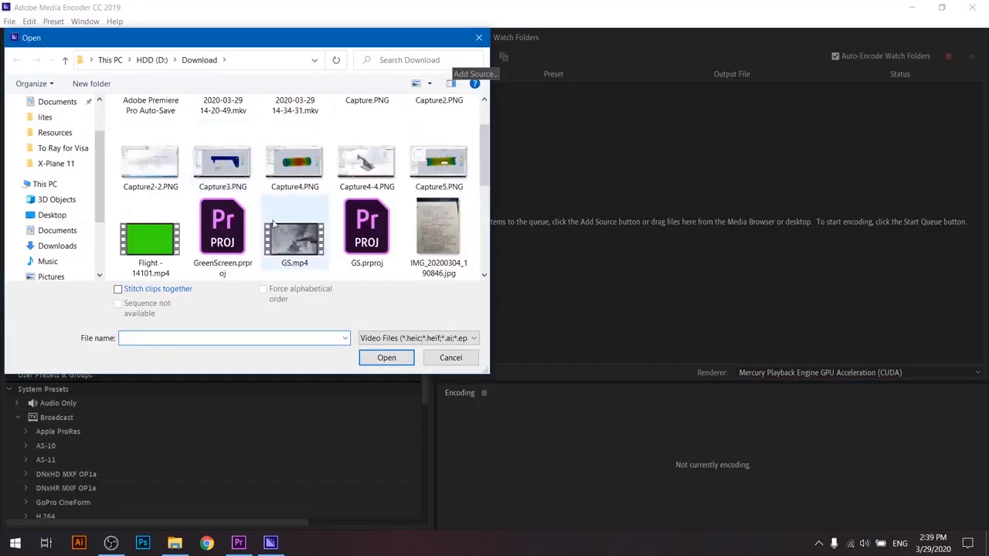
left_click(370, 255)
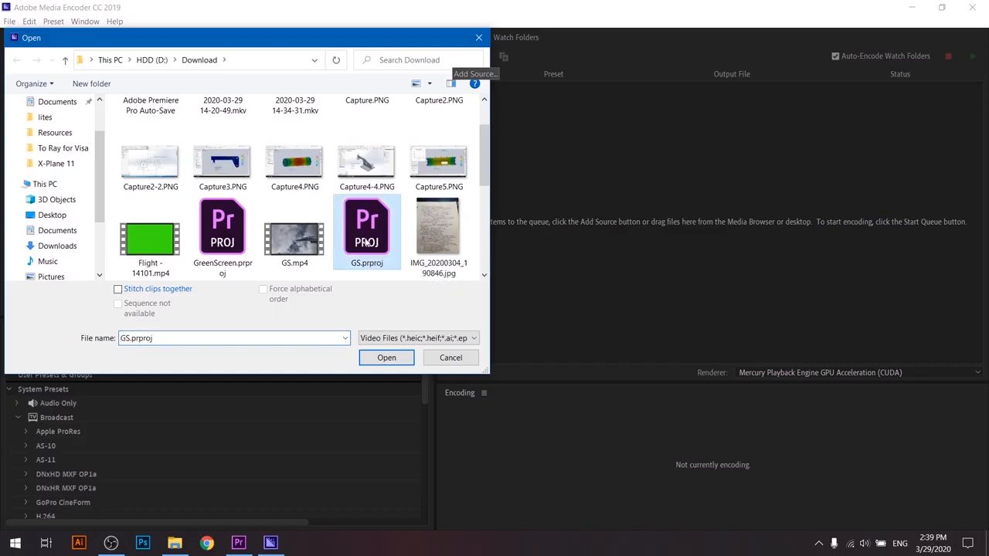
left_click(386, 357)
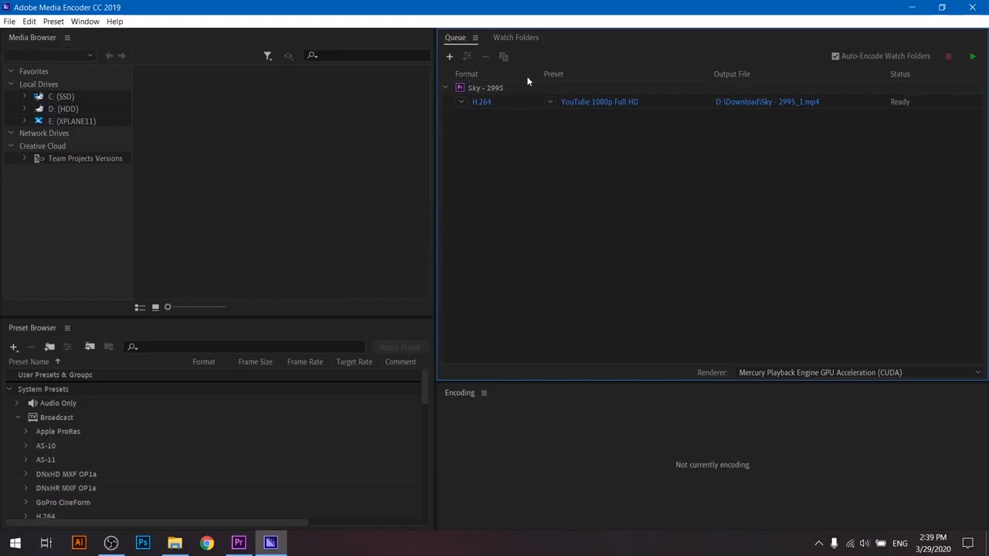
- Choose the H.264 format and the YouTube 1080p Full HD preset for the queued Sky - 2995 sequence
left_click(461, 102)
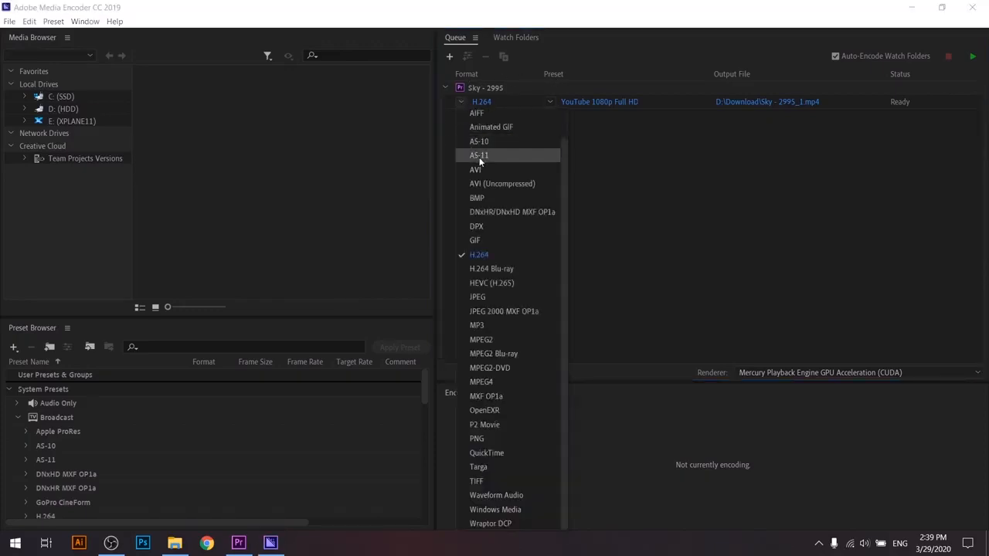
left_click(495, 254)
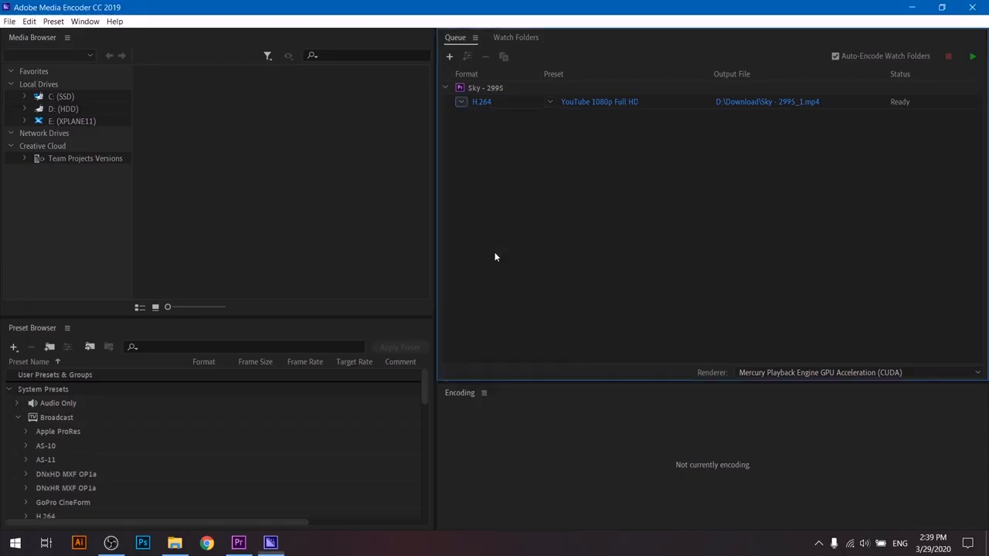
left_click(553, 102)
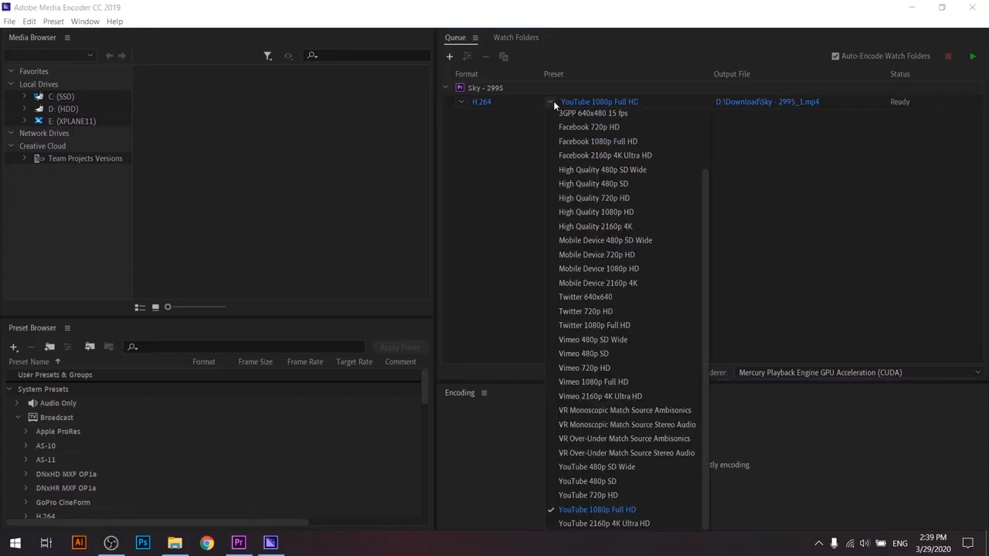
left_click(599, 514)
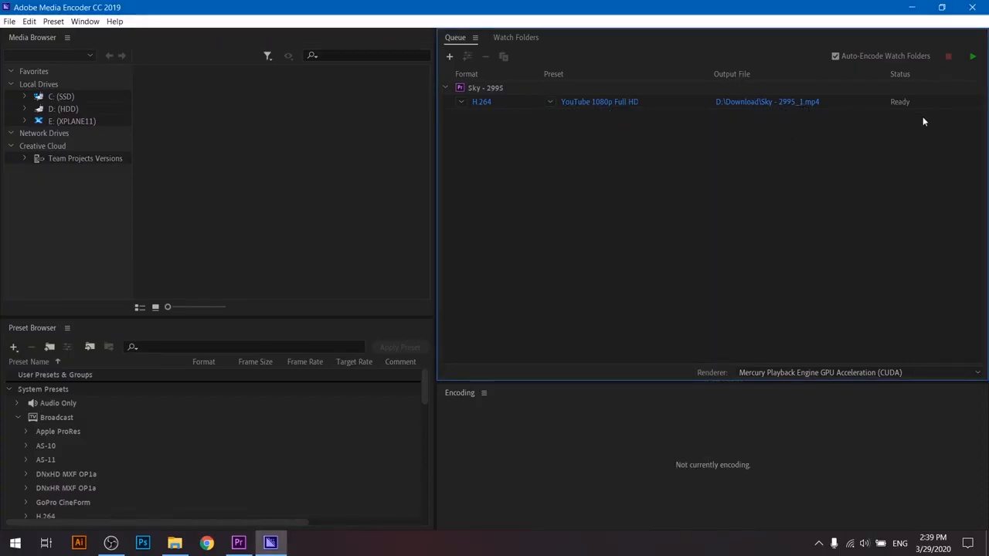
- Encode the queue, play the exported Sky - 2995_1.mp4 from its output folder, and close the player
left_click(973, 58)
left_click(776, 103)
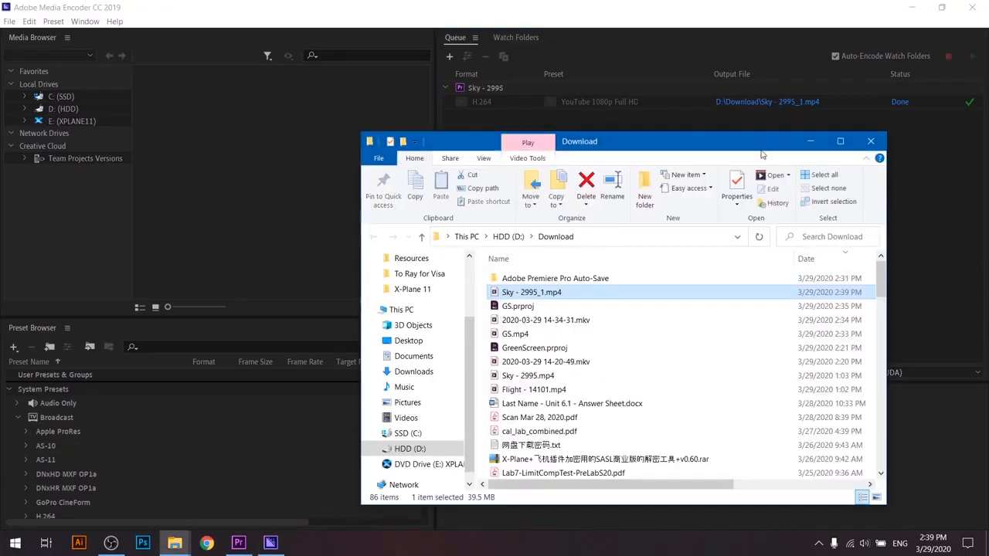
double_click(562, 292)
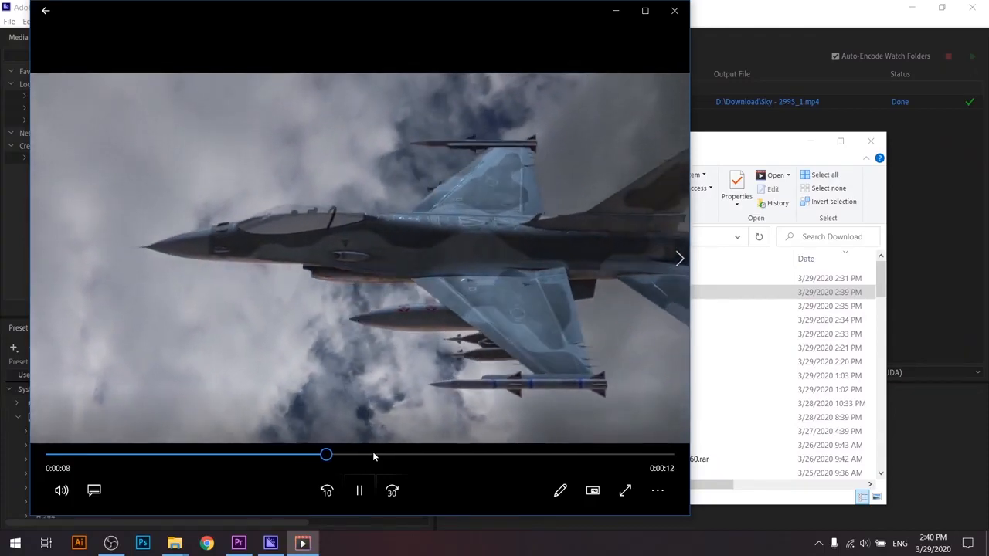
left_click(674, 11)
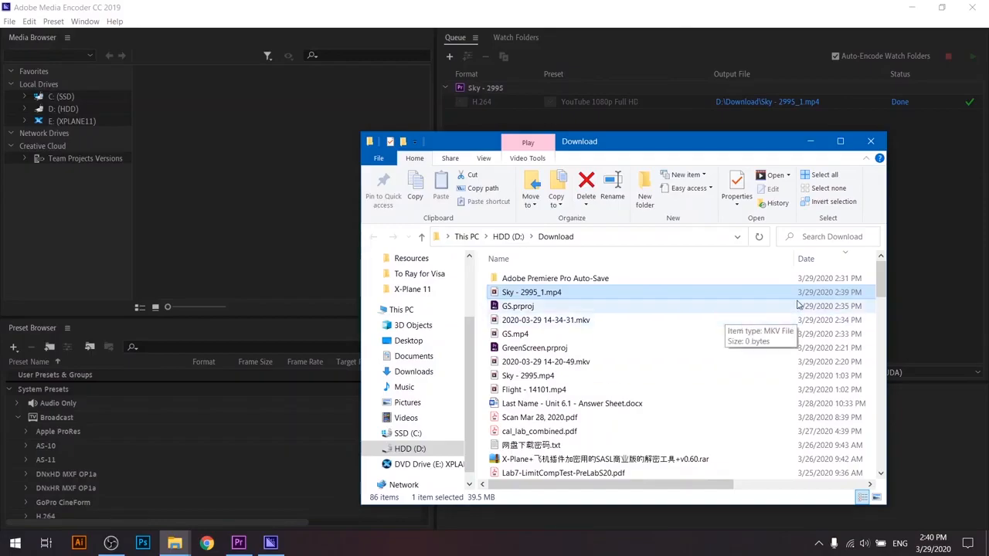